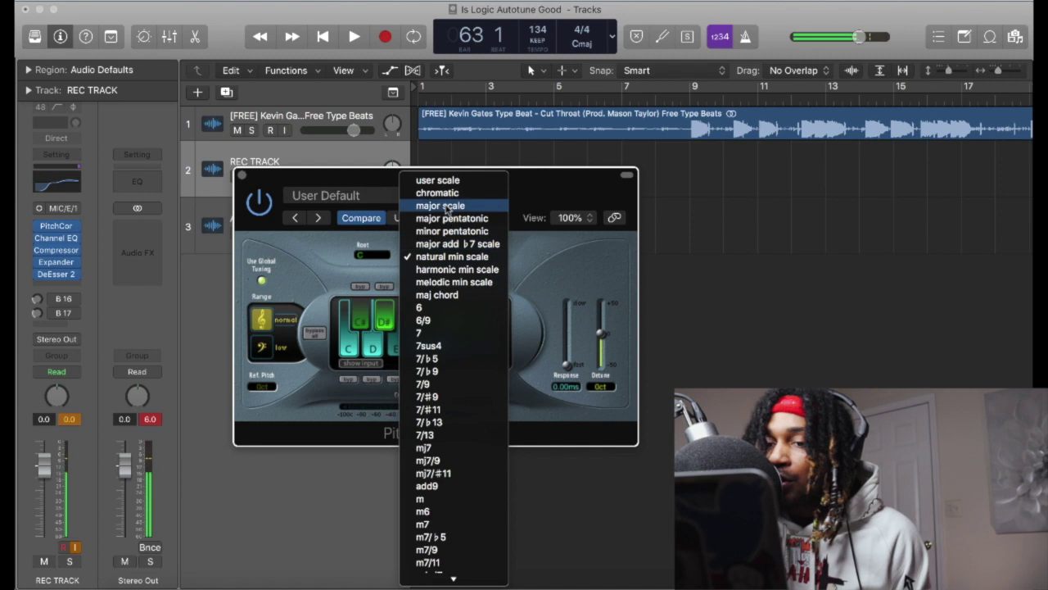
{"action": "left_click", "coordinate": [571, 194]}
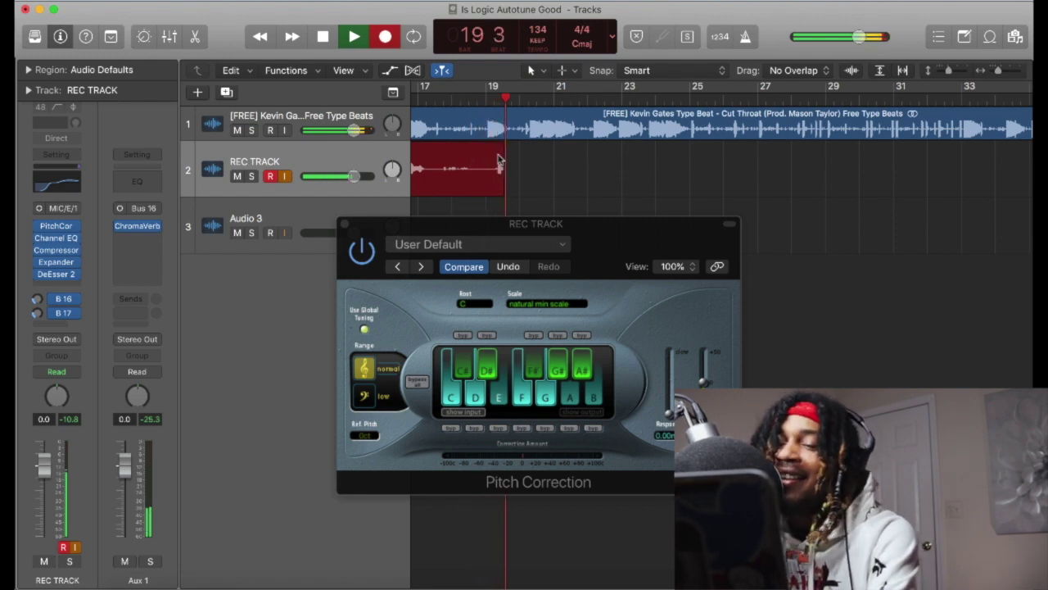
Stop recording on REC TRACK and move the new take down to the Audio 3 track
{"action": "key", "text": "space"}
{"action": "left_click_drag", "start_coordinate": [673, 181], "coordinate": [603, 217]}
{"action": "scroll", "coordinate": [605, 189], "scroll_direction": "left", "scroll_amount": 6}
Record a new vocal take on REC TRACK starting at bar 8 beat 4, reopen Pitch Correction, and stop the recording
{"action": "left_click", "coordinate": [571, 88]}
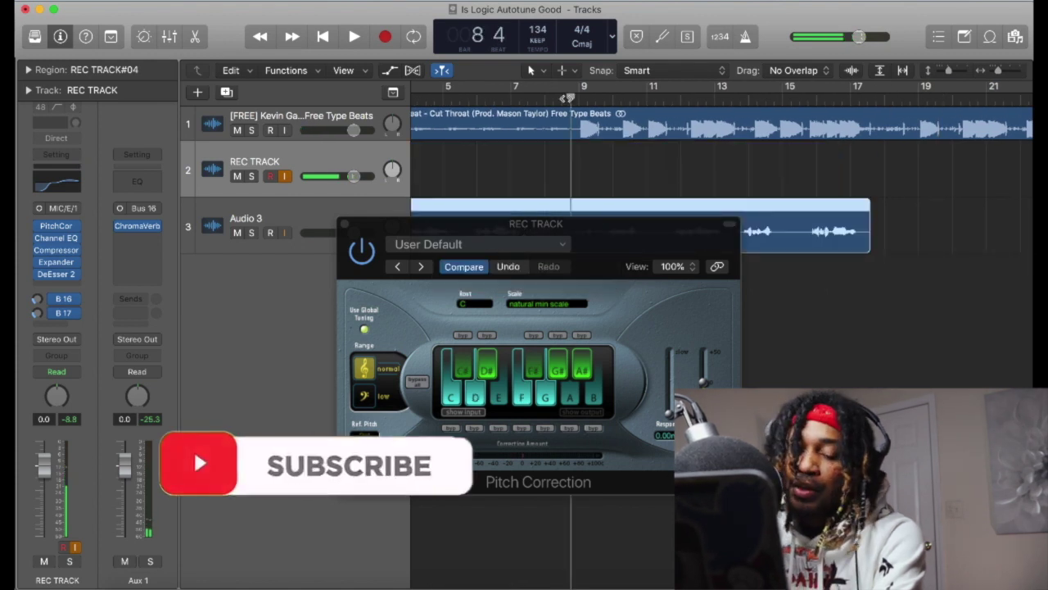
{"action": "key", "text": "r"}
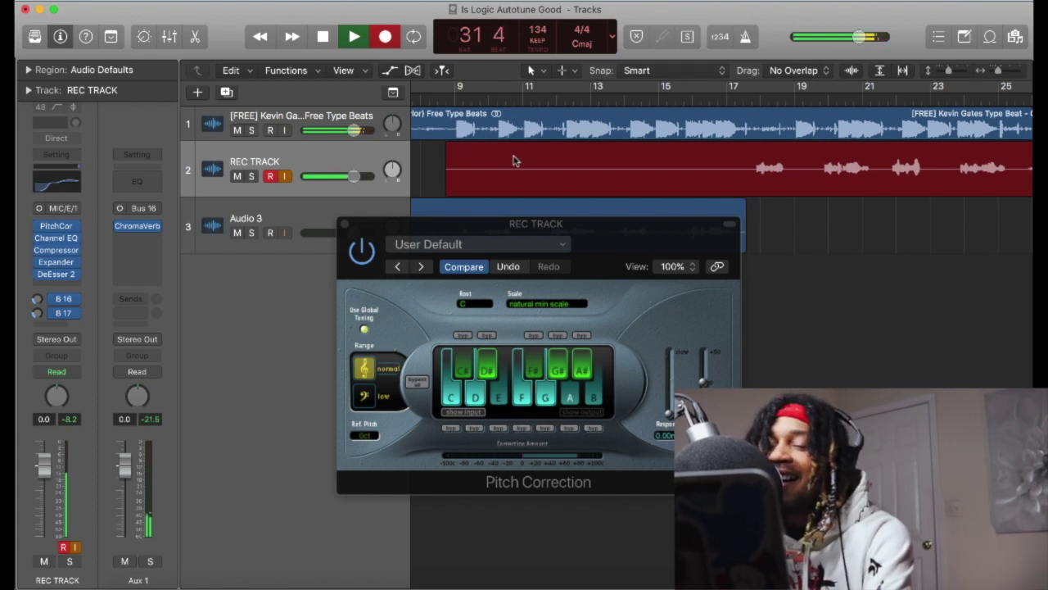
{"action": "left_click", "coordinate": [345, 224]}
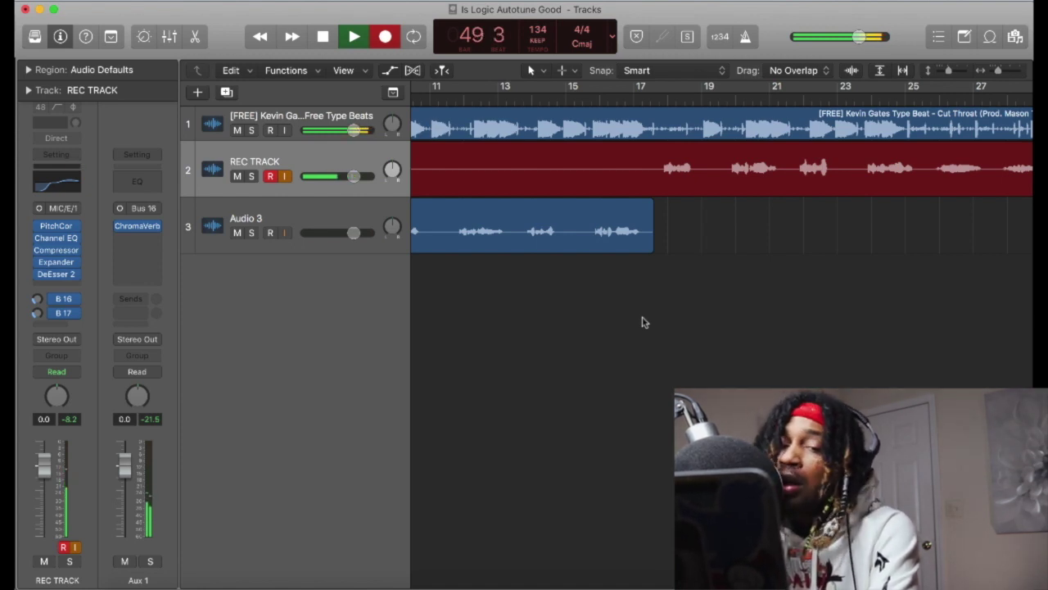
{"action": "left_click", "coordinate": [58, 227]}
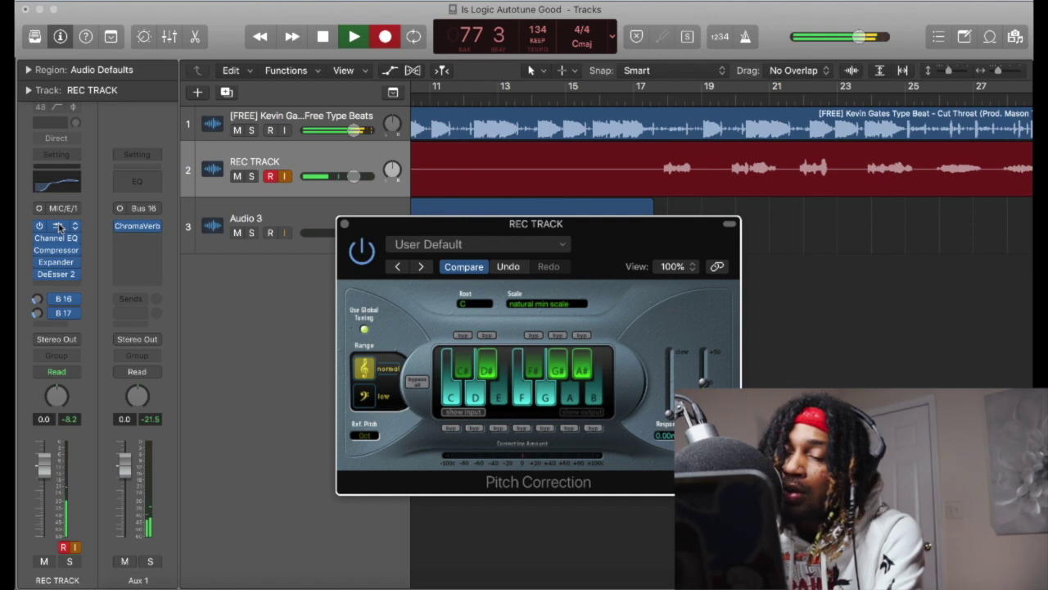
{"action": "key", "text": "space"}
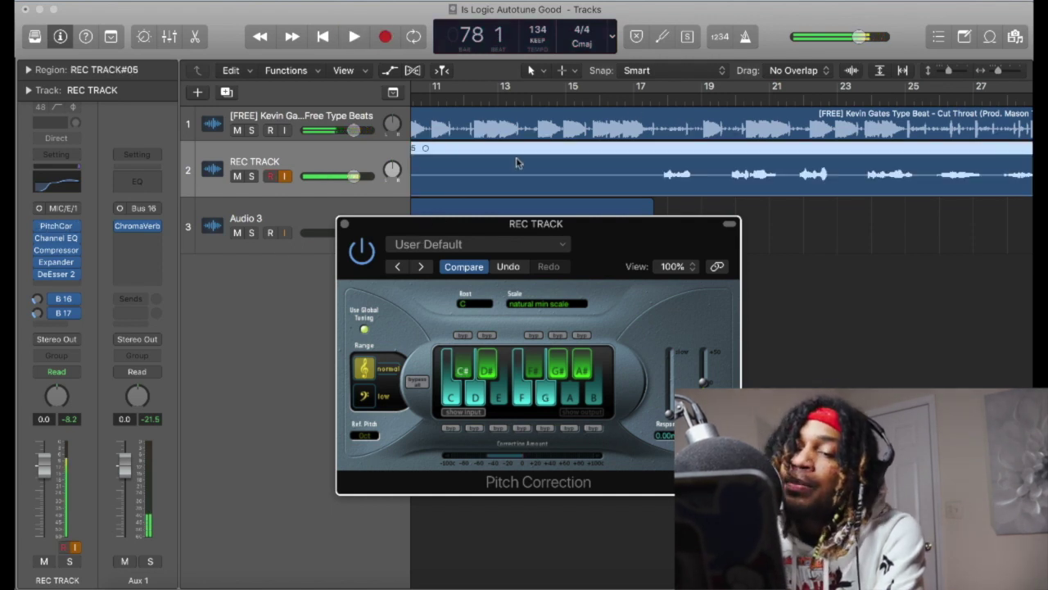
Trim the silent start off the new REC TRACK take and move it to Audio 3, directly after the existing region
{"action": "scroll", "coordinate": [573, 164], "scroll_direction": "left", "scroll_amount": 4}
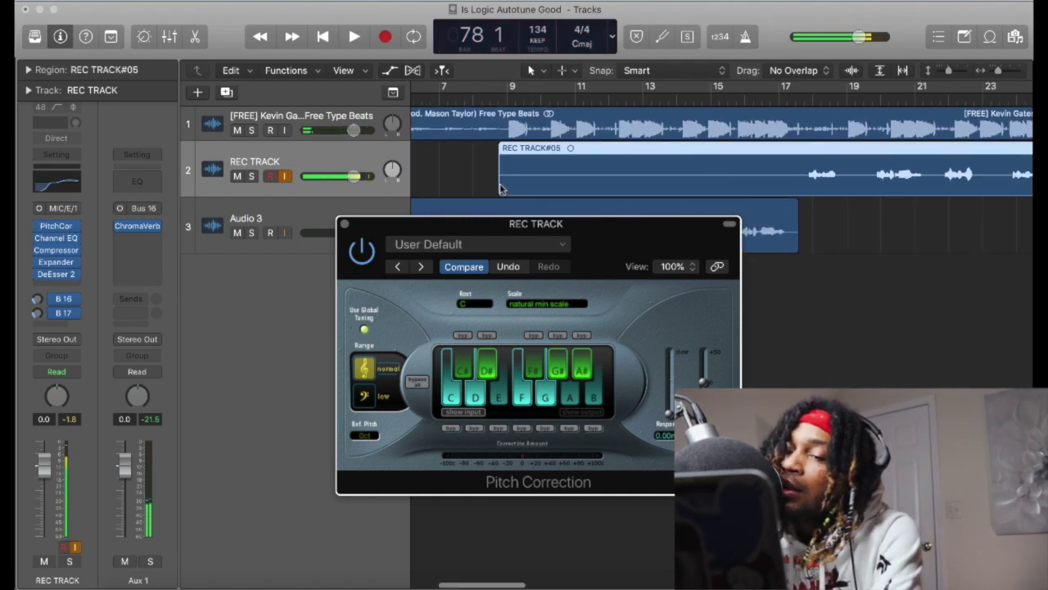
{"action": "left_click", "coordinate": [503, 181]}
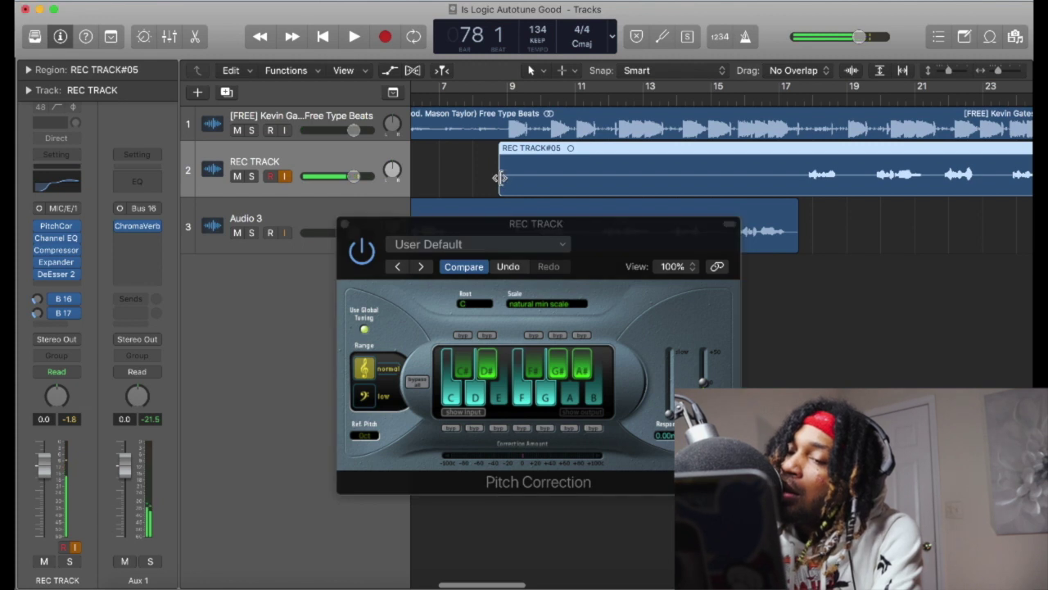
{"action": "left_click_drag", "start_coordinate": [506, 179], "coordinate": [825, 249]}
{"action": "scroll", "coordinate": [824, 250], "scroll_direction": "right", "scroll_amount": 3}
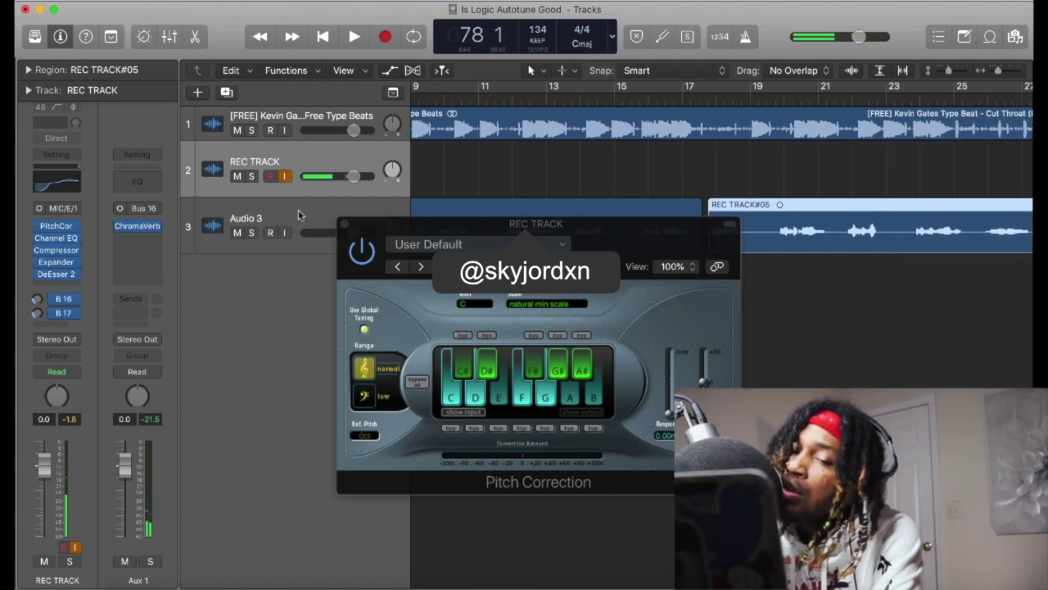
Play back the moved vocal take on Audio 3 from bar 18
{"action": "left_click", "coordinate": [717, 96]}
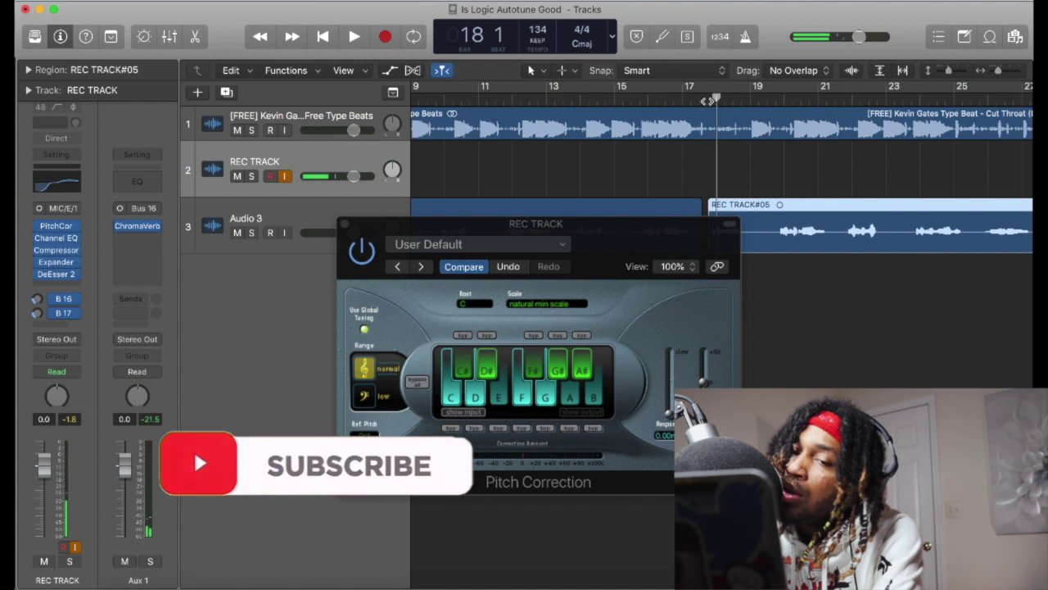
{"action": "key", "text": "space"}
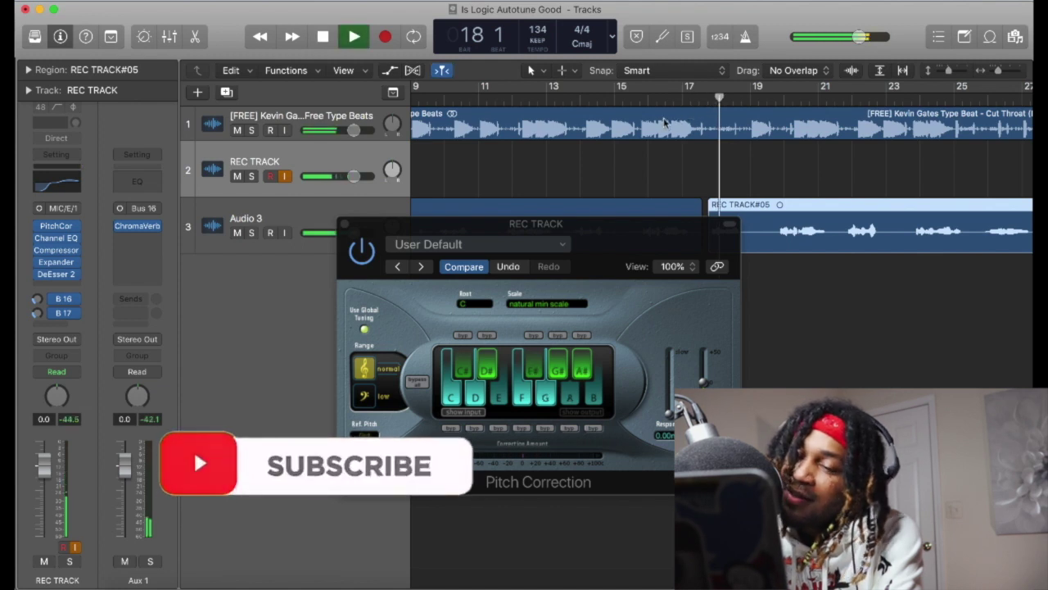
{"action": "scroll", "coordinate": [784, 276], "scroll_direction": "left", "scroll_amount": 3}
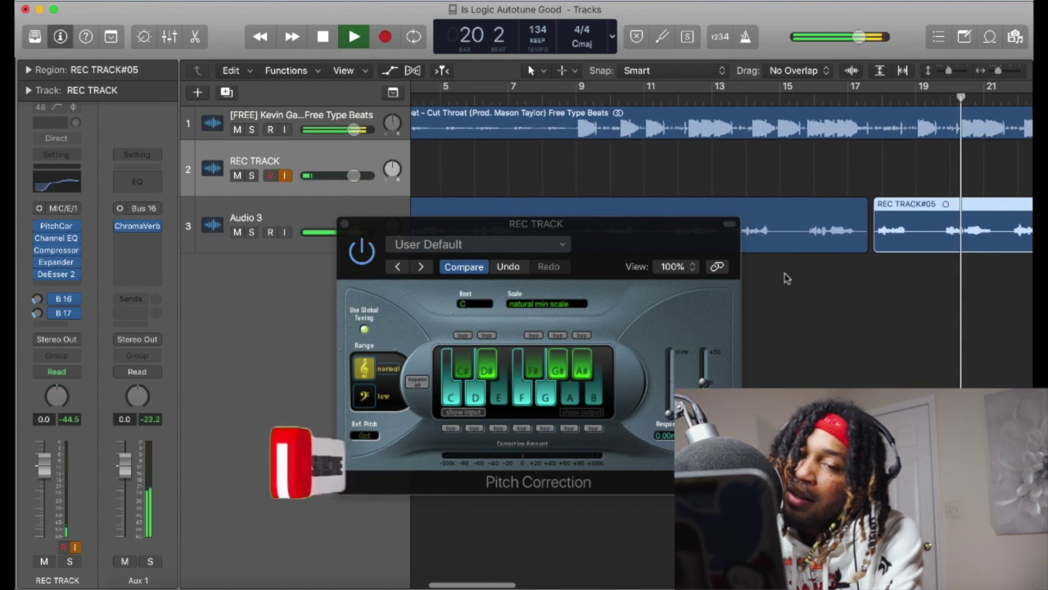
{"action": "scroll", "coordinate": [783, 276], "scroll_direction": "right", "scroll_amount": 2}
{"action": "scroll", "coordinate": [783, 276], "scroll_direction": "left", "scroll_amount": 3}
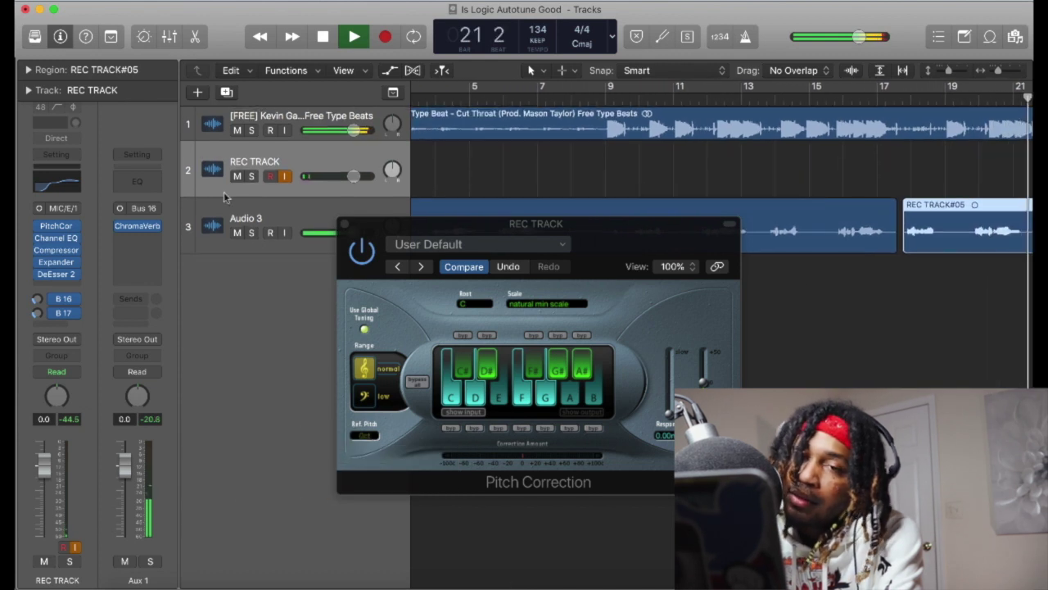
Lower the Audio 3 volume to -1.5 dB in the mixer while the song plays, and hide the mixer again
{"action": "left_click", "coordinate": [168, 36]}
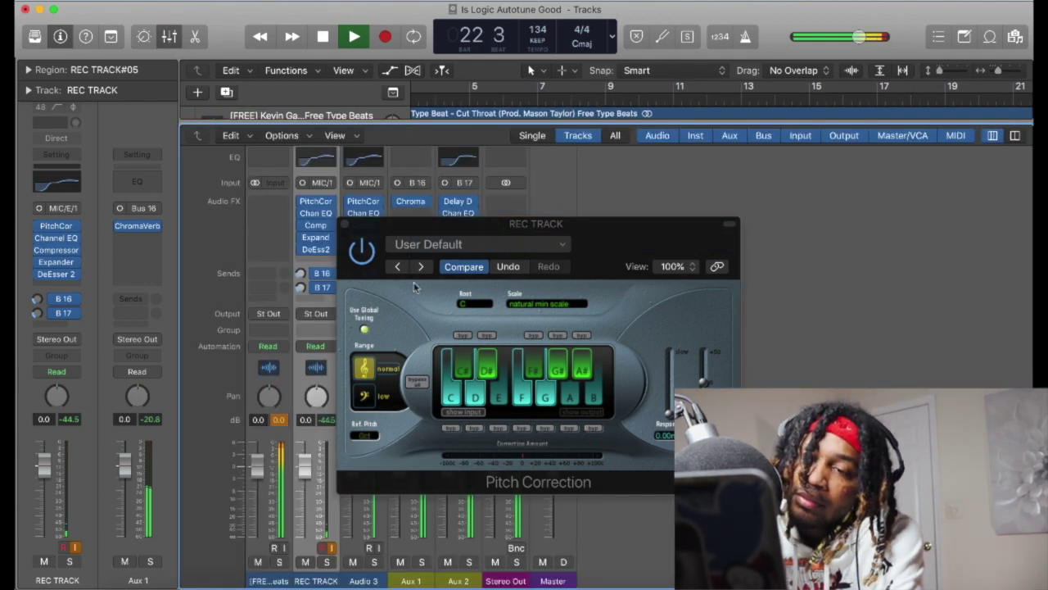
{"action": "left_click_drag", "start_coordinate": [453, 237], "coordinate": [649, 186]}
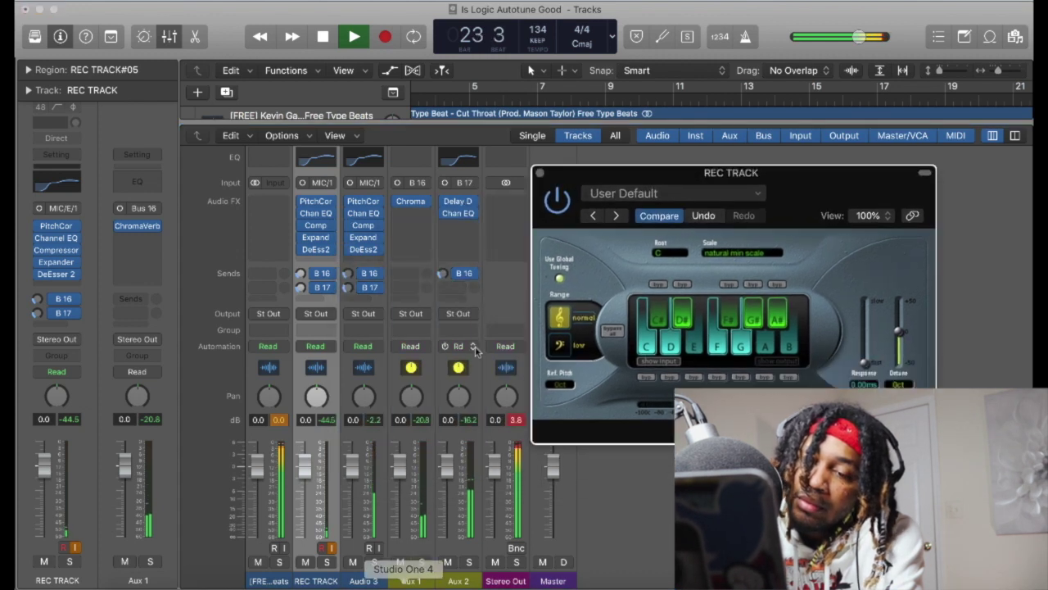
{"action": "left_click_drag", "start_coordinate": [357, 469], "coordinate": [354, 492]}
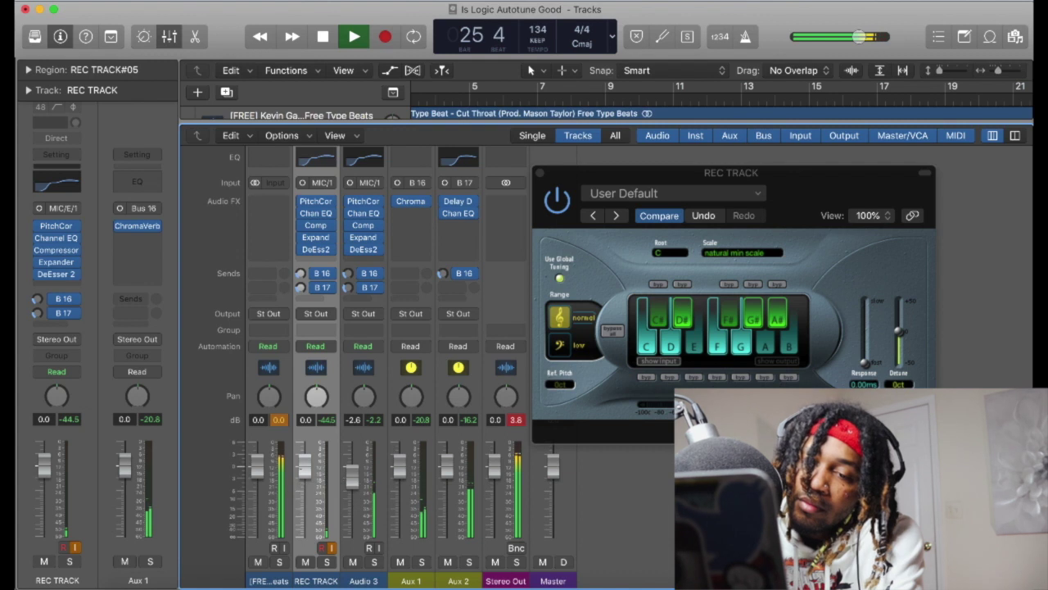
{"action": "left_click_drag", "start_coordinate": [354, 491], "coordinate": [354, 482]}
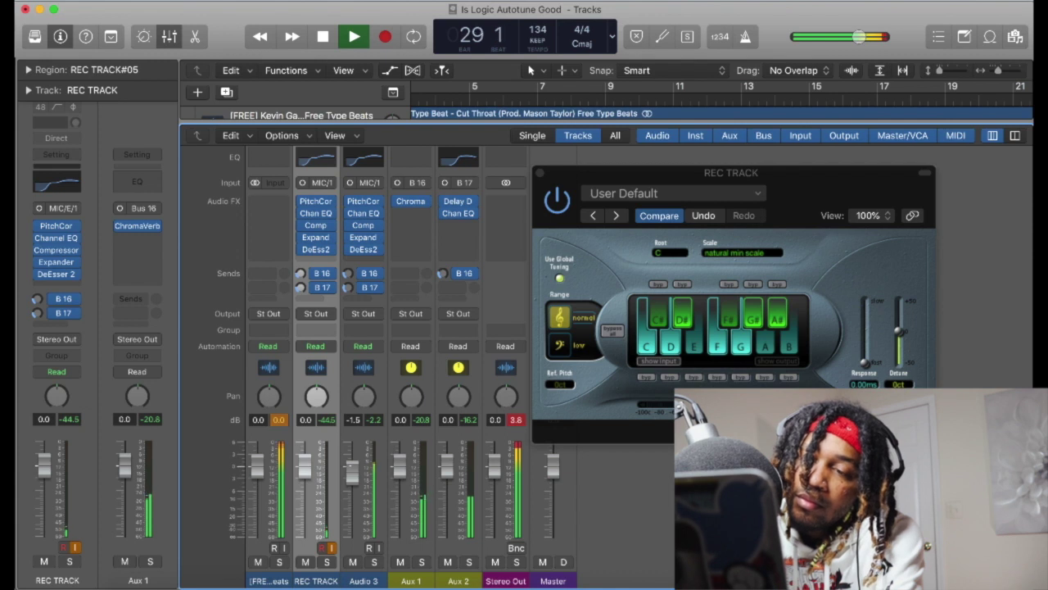
{"action": "left_click", "coordinate": [169, 37]}
{"action": "left_click_drag", "start_coordinate": [809, 174], "coordinate": [617, 178]}
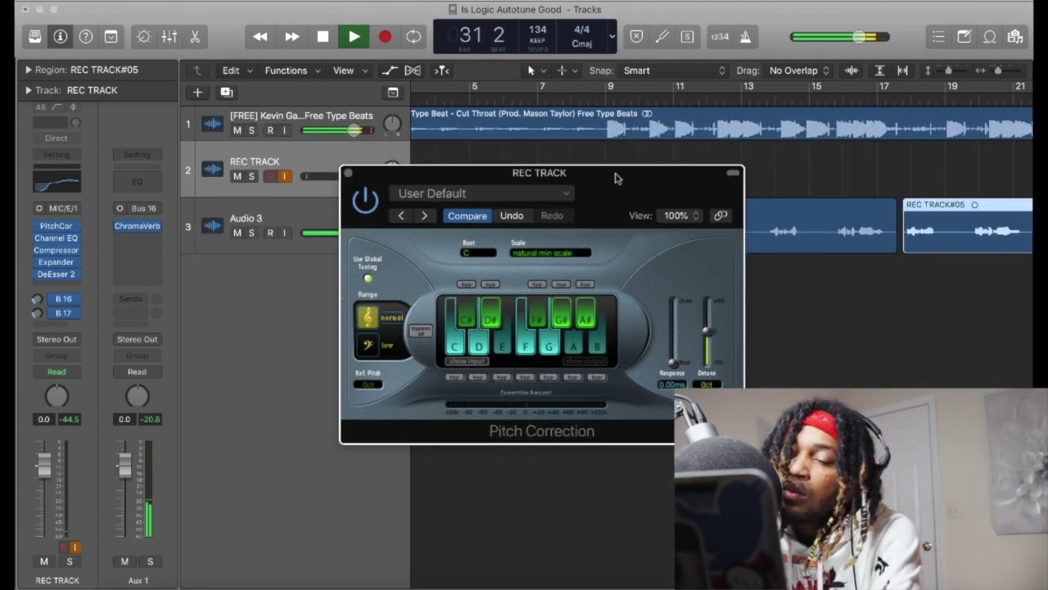
Bypass Pitch Correction and the bus 16 and bus 17 sends on REC TRACK, and stop playback
{"action": "left_click", "coordinate": [54, 302]}
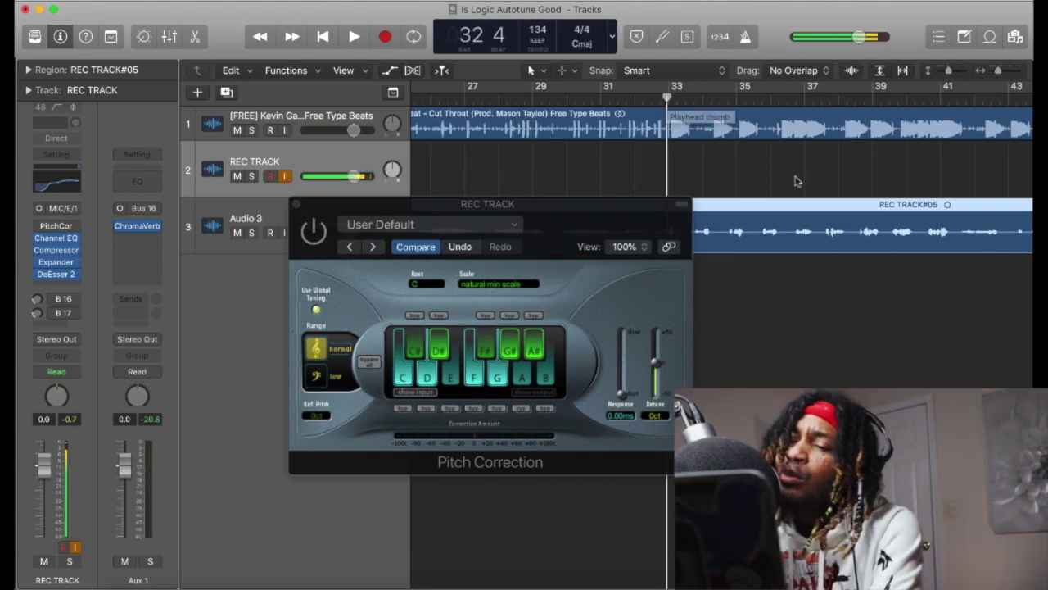
Play back the Audio 3 take from around bar 38 and again from bar 46 to review later parts
{"action": "scroll", "coordinate": [794, 179], "scroll_direction": "left", "scroll_amount": 1}
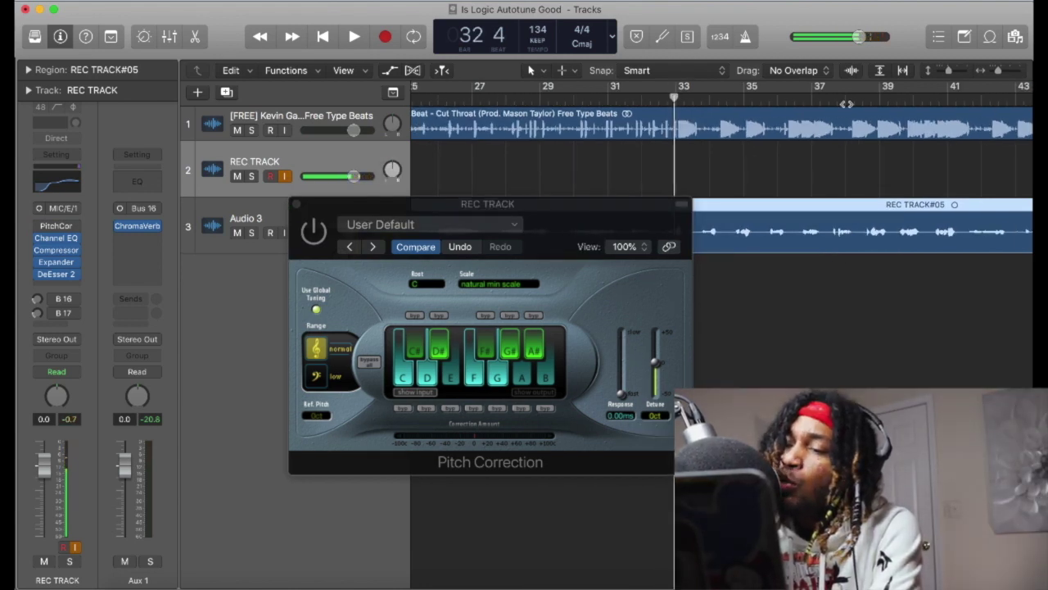
{"action": "left_click", "coordinate": [846, 104]}
{"action": "key", "text": "space"}
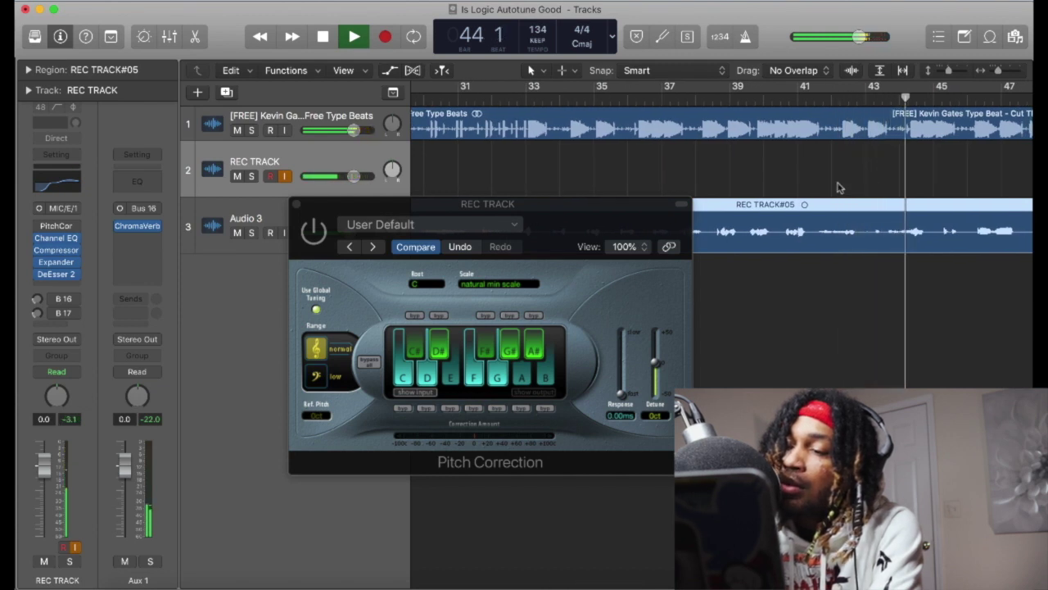
{"action": "key", "text": "space"}
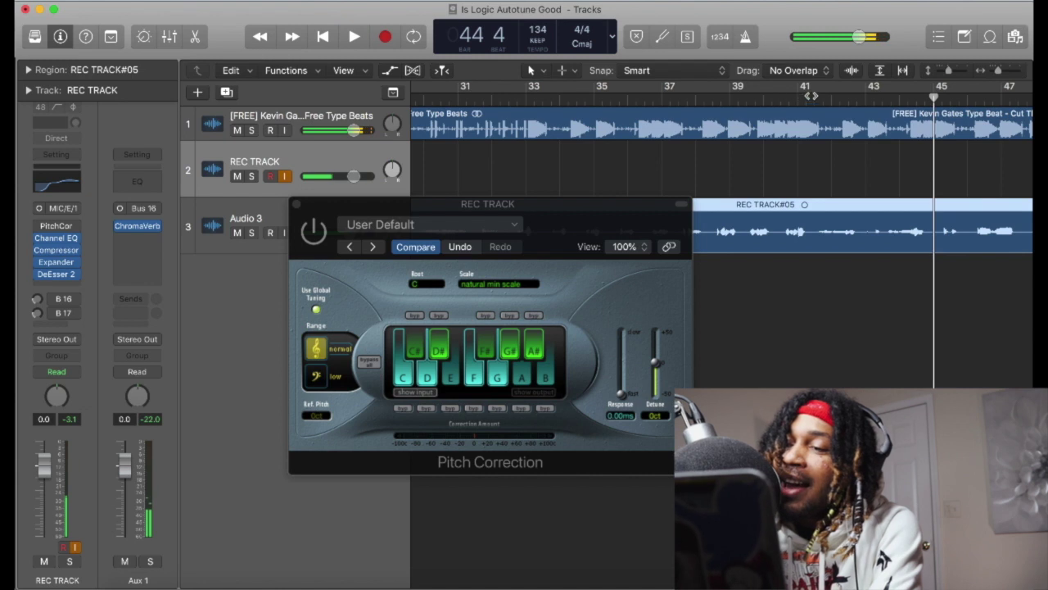
{"action": "left_click", "coordinate": [800, 98]}
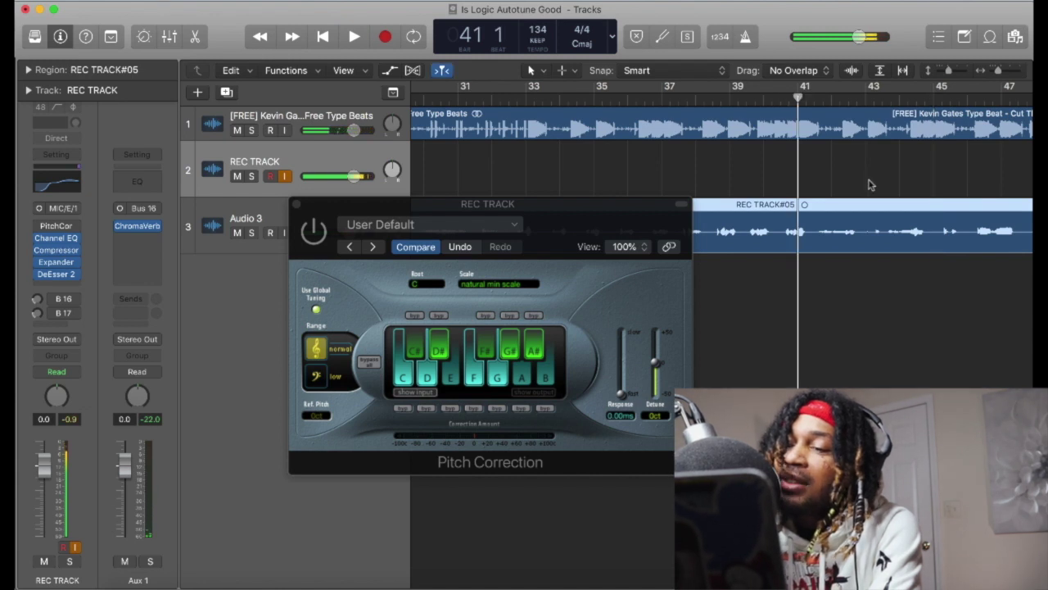
{"action": "scroll", "coordinate": [871, 184], "scroll_direction": "right", "scroll_amount": 5}
{"action": "left_click", "coordinate": [841, 98]}
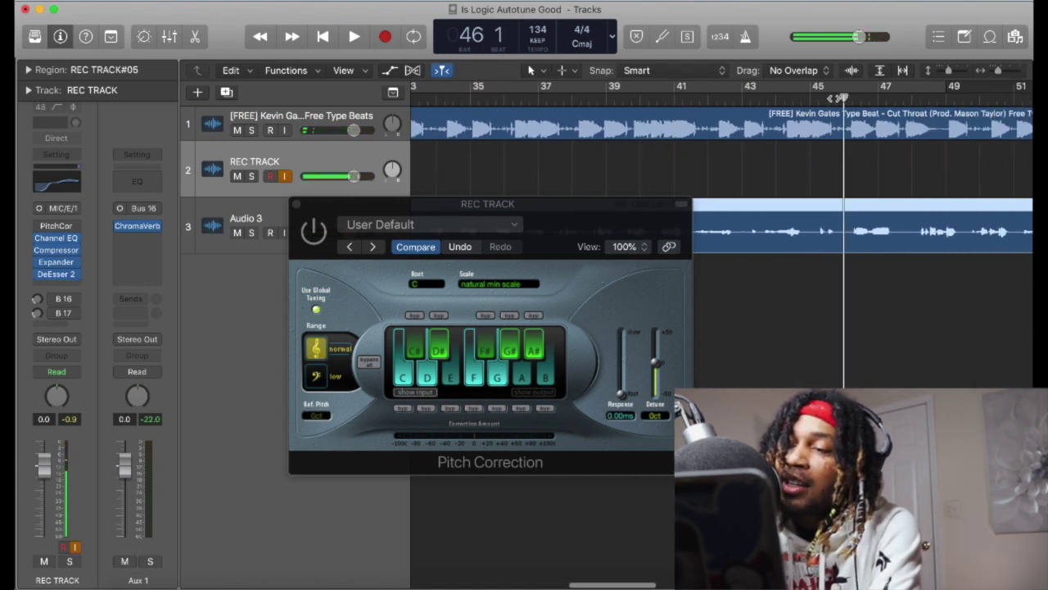
{"action": "key", "text": "space"}
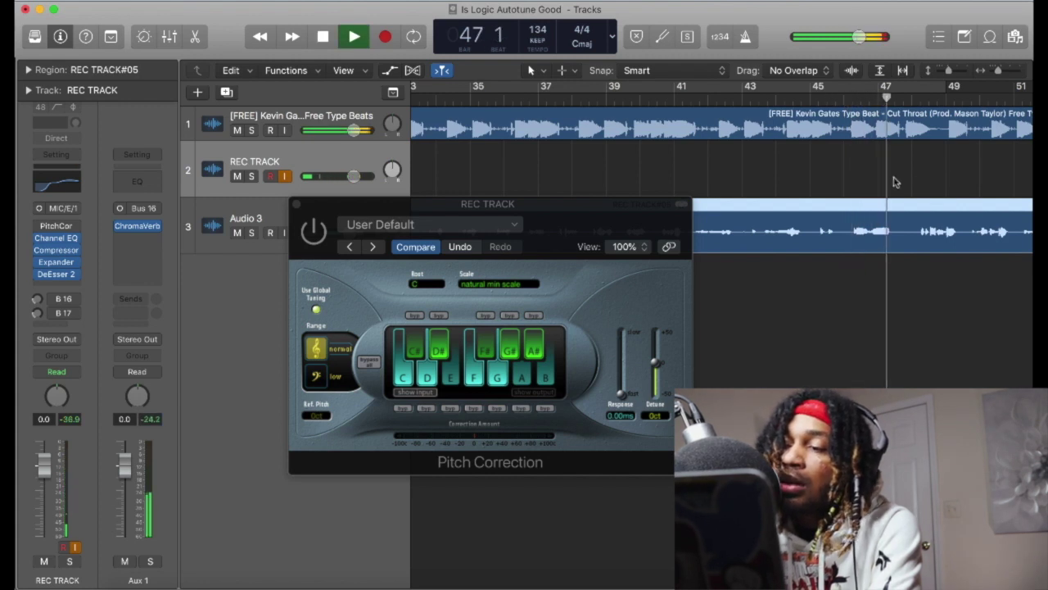
{"action": "left_click", "coordinate": [997, 72]}
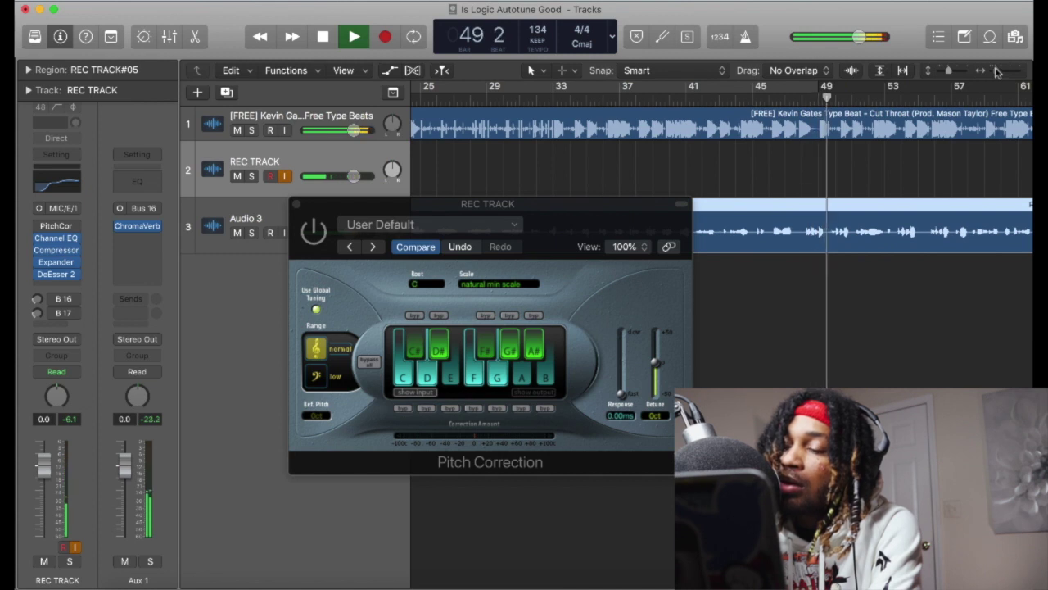